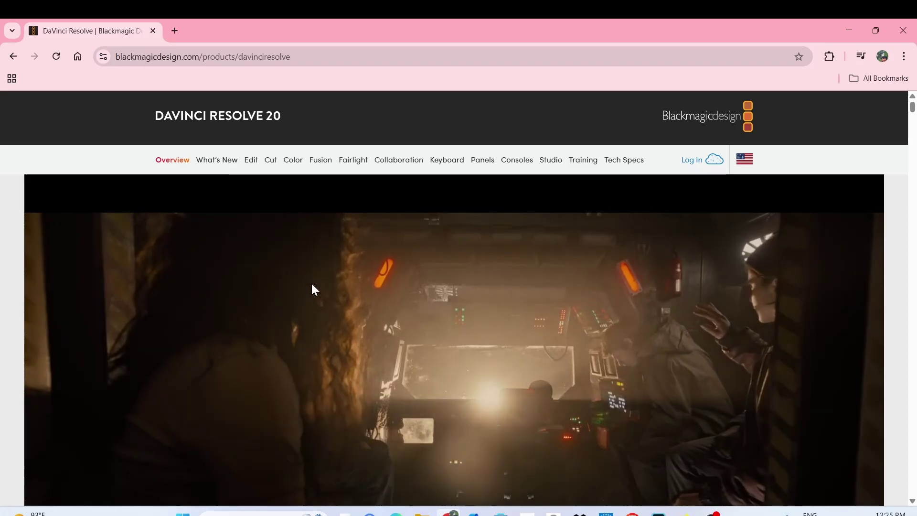
- Scroll the Blackmagic page and pick Free Download Now, then Windows x86 under DaVinci Resolve 20
scroll(312, 284, "down", 5)
scroll(311, 284, "down", 1)
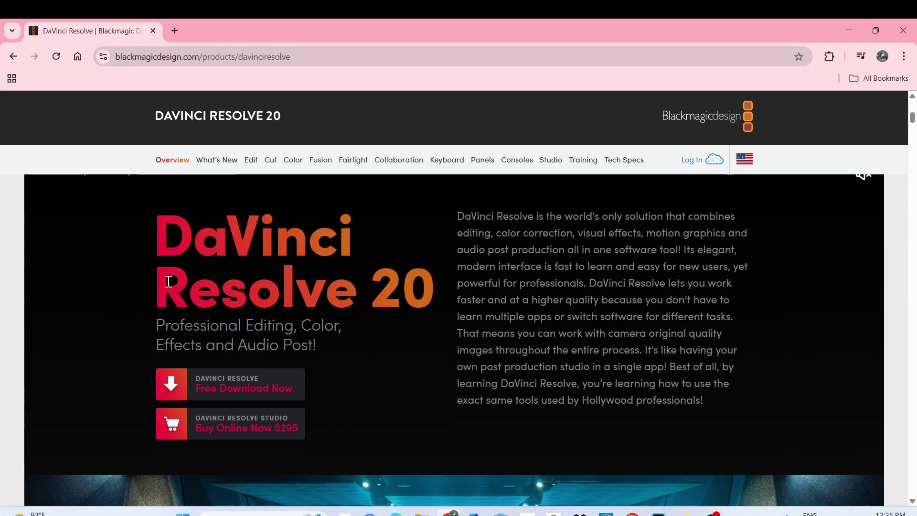
left_click_drag(166, 283, 397, 284)
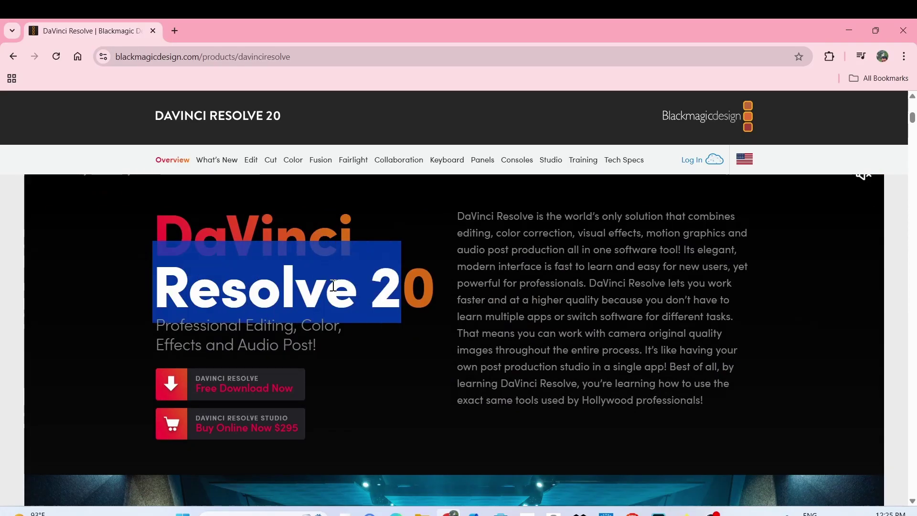
left_click(239, 349)
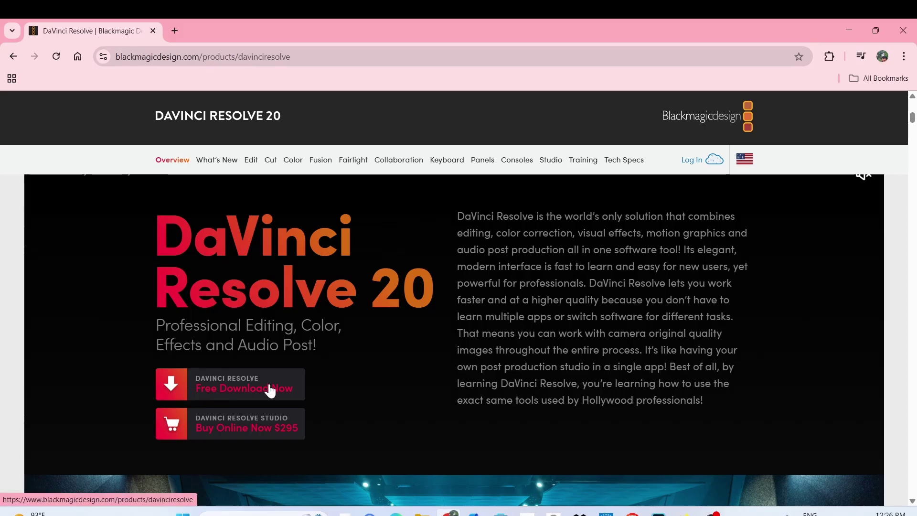
left_click(242, 391)
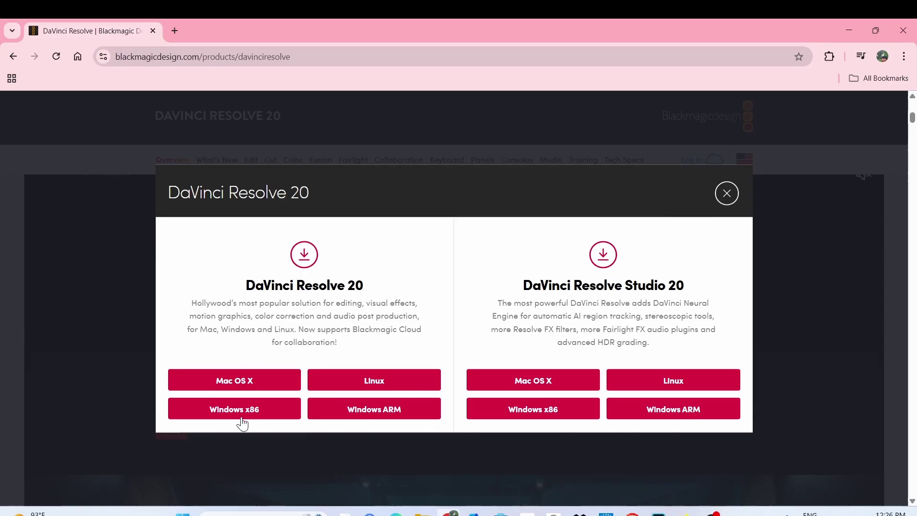
left_click(258, 415)
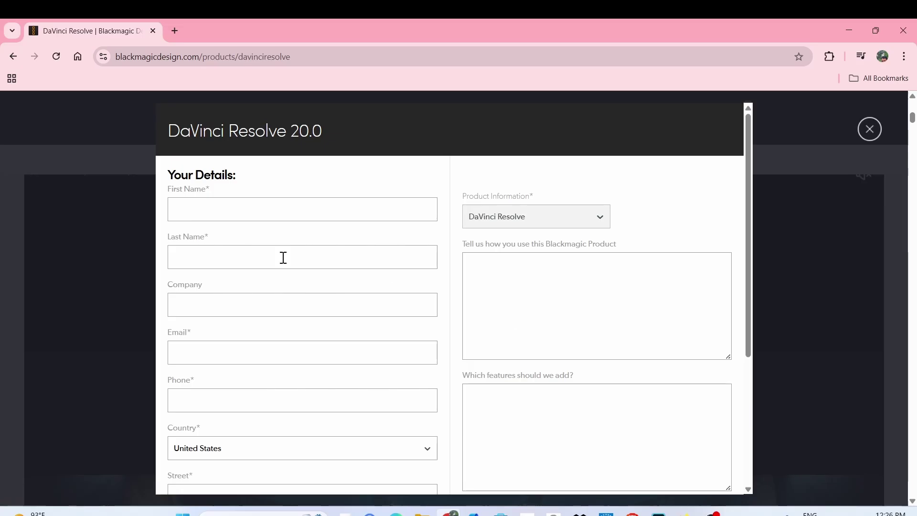
- Enter the user's first and last name in the registration form
left_click(284, 212)
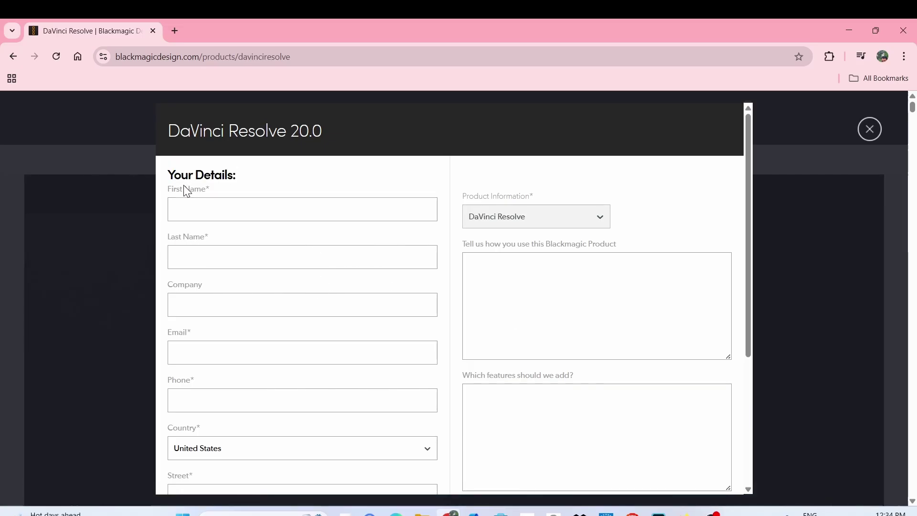
left_click(190, 191)
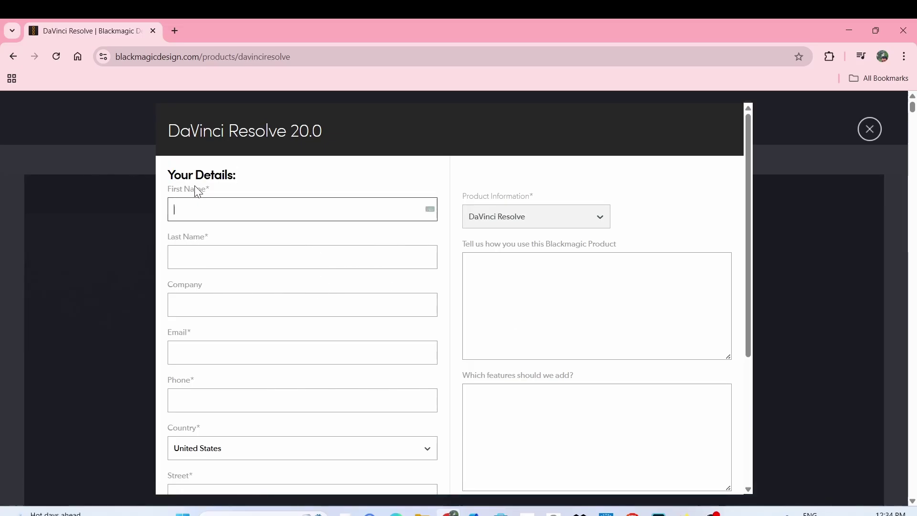
left_click_drag(205, 185, 215, 193)
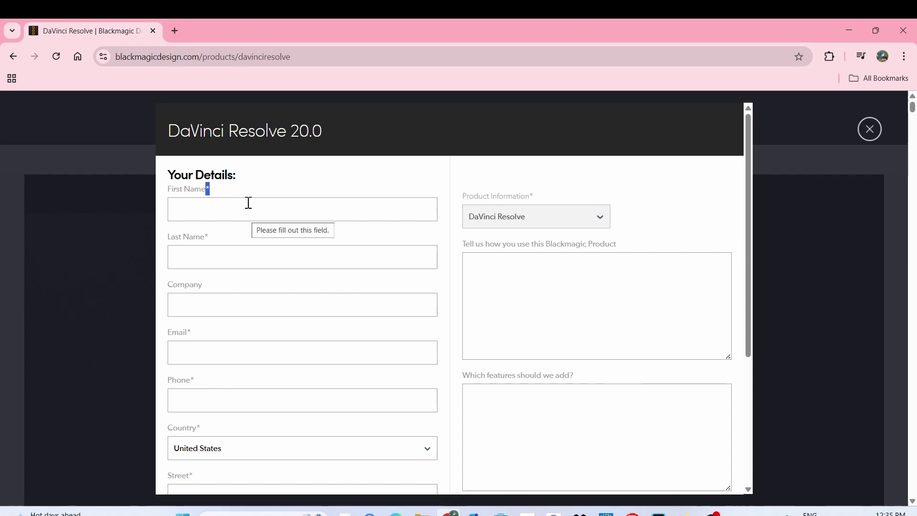
left_click(205, 209)
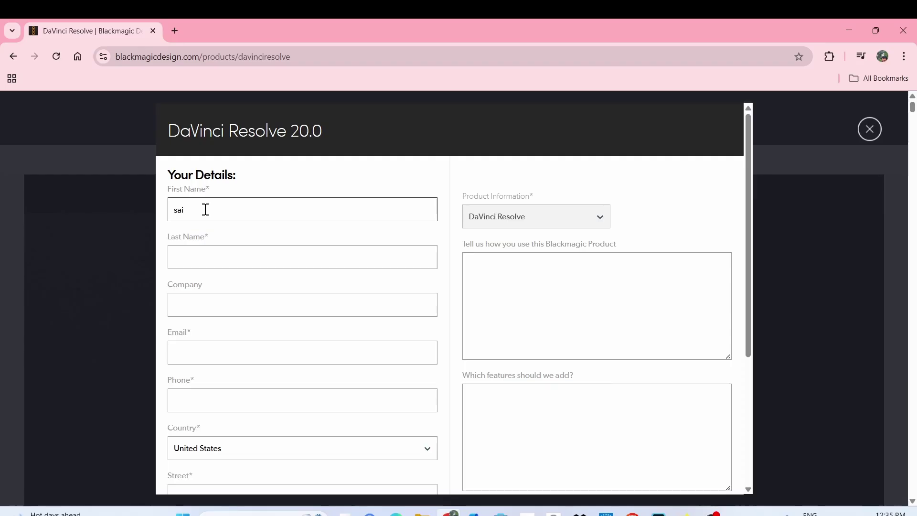
left_click(210, 260)
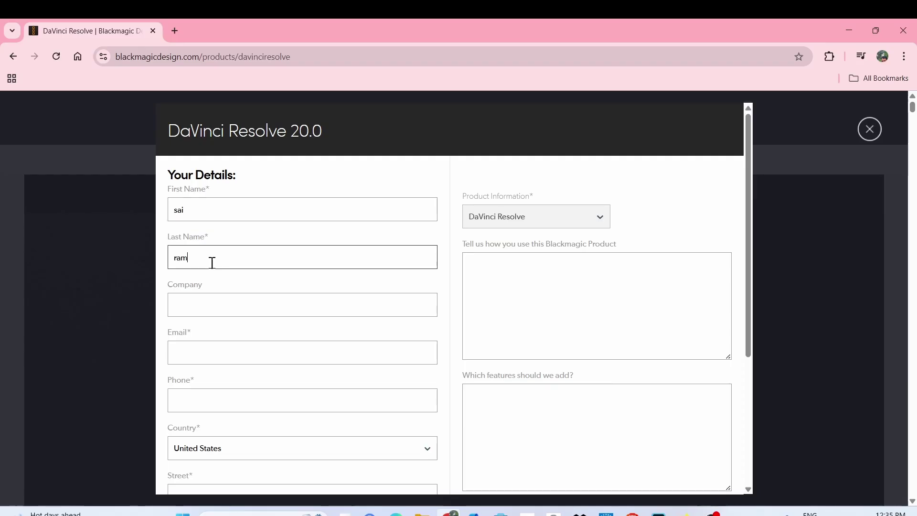
- Choose India in the Country dropdown
scroll(212, 262, "down", 4)
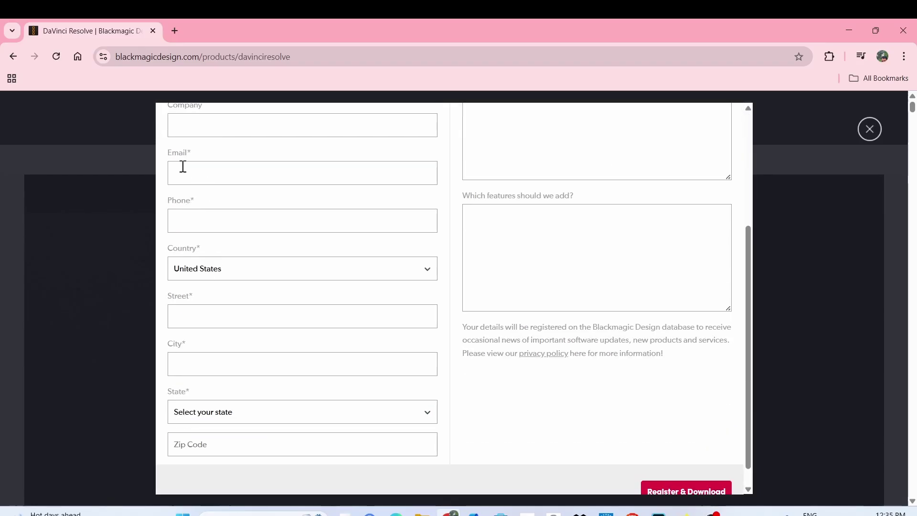
left_click(212, 273)
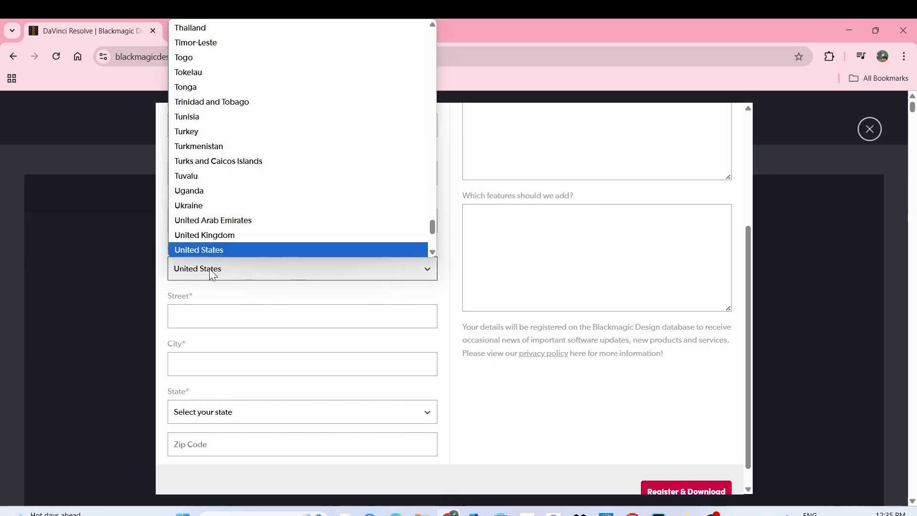
type("ind")
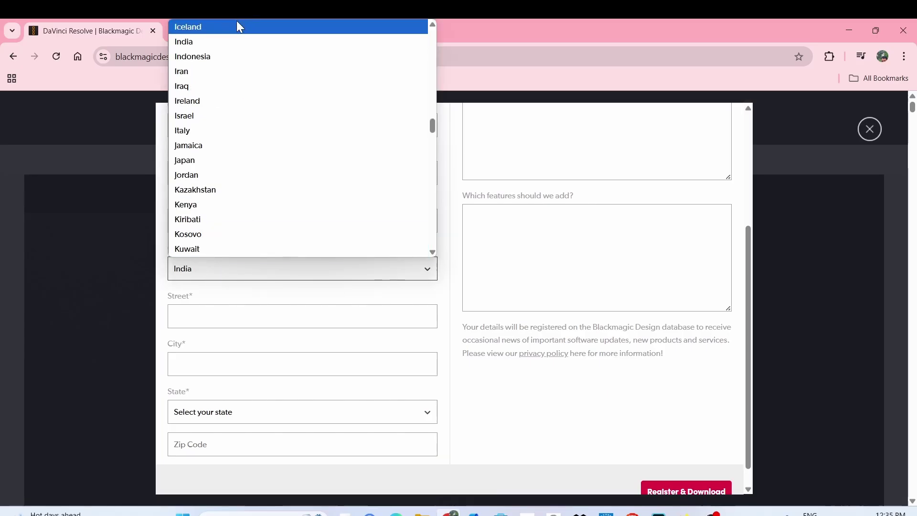
left_click(209, 44)
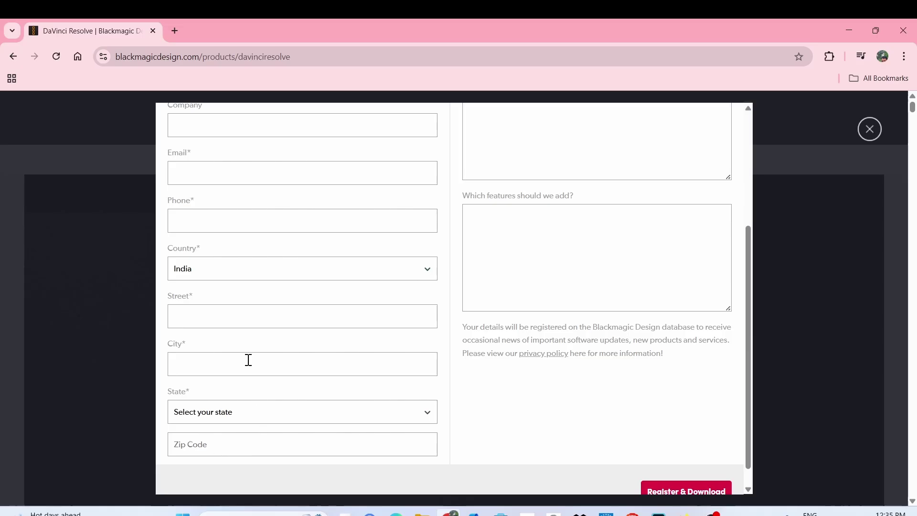
- Fill in the product usage and feature suggestion fields, scrolling toward Register & Download
scroll(550, 290, "up", 4)
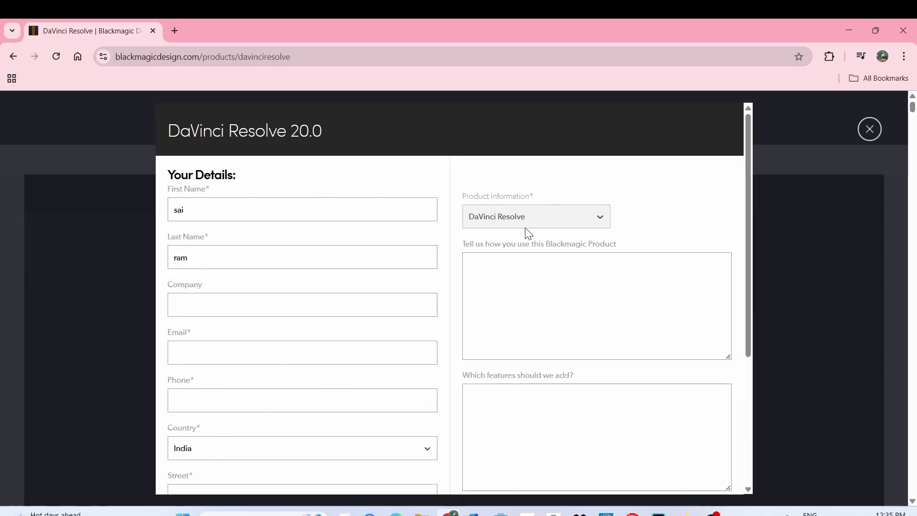
scroll(594, 254, "down", 1)
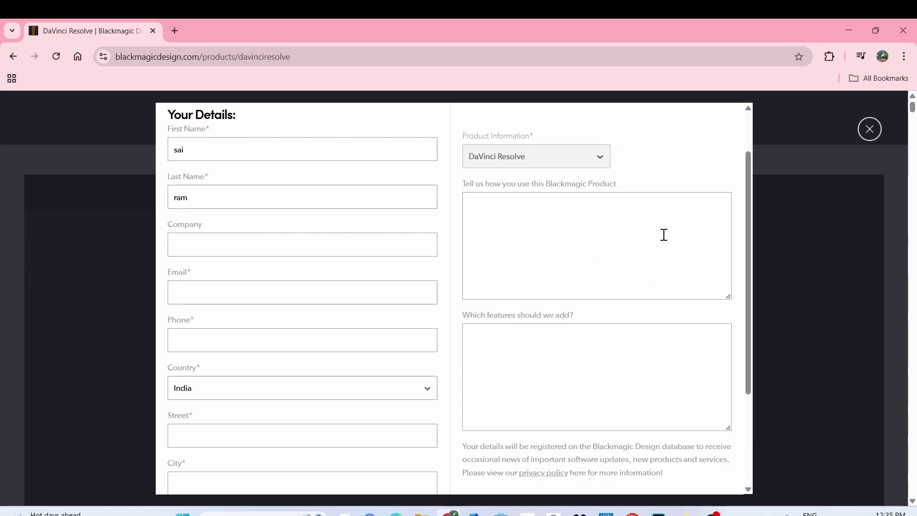
left_click(560, 255)
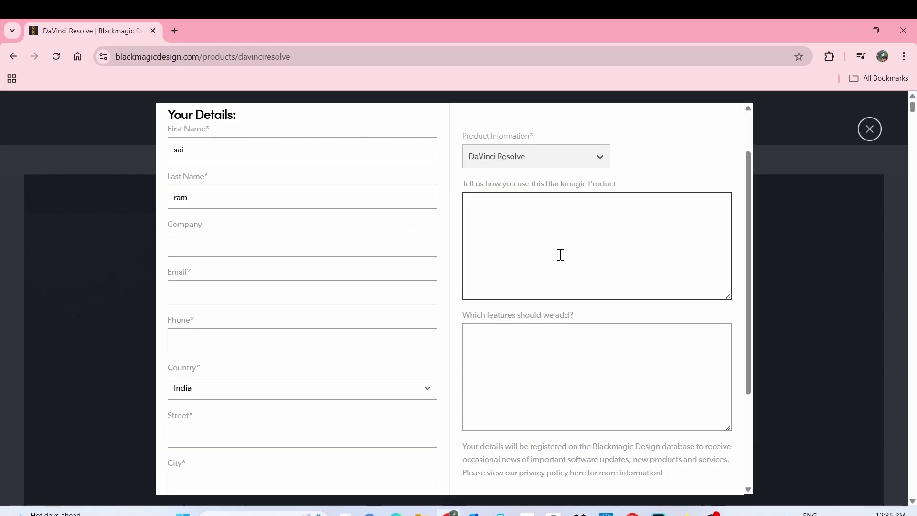
left_click(586, 405)
scroll(586, 405, "down", 3)
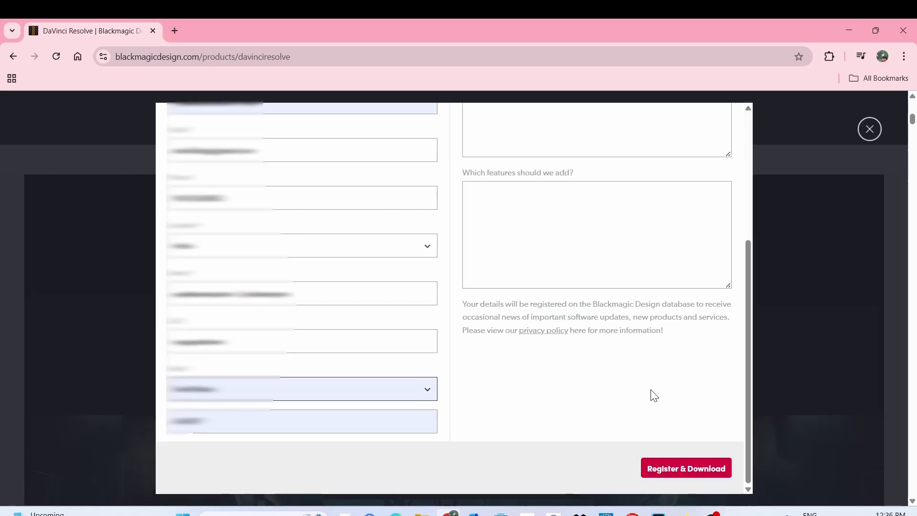
- Register and download DaVinci_Resolve_20.0_Windows.zip, then switch to the Downloads folder
left_click(690, 470)
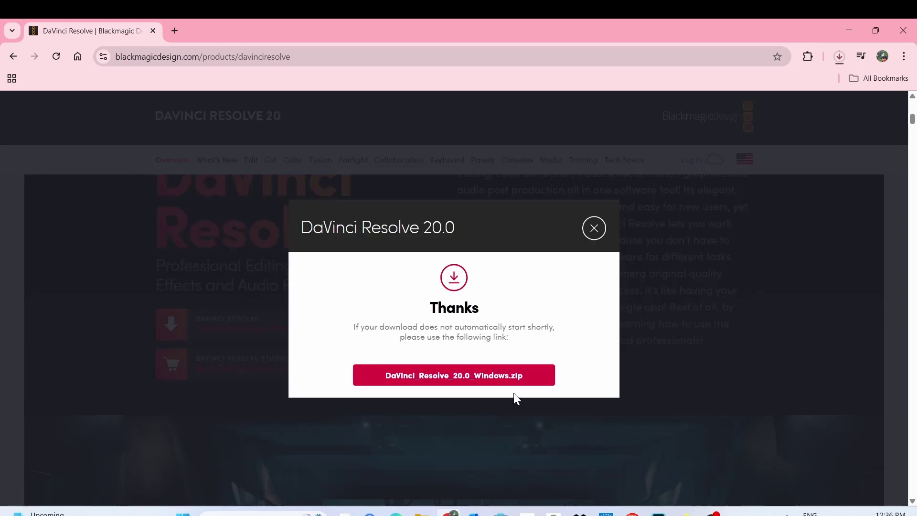
left_click(839, 58)
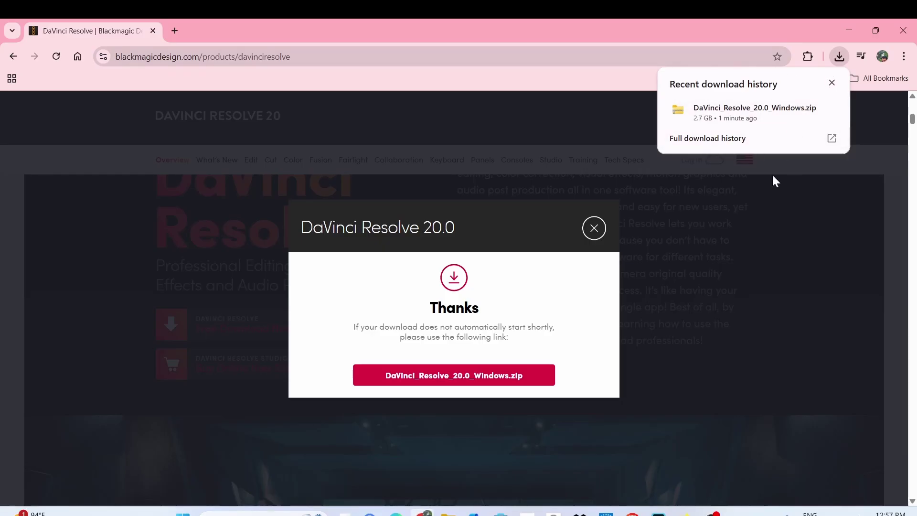
left_click(449, 512)
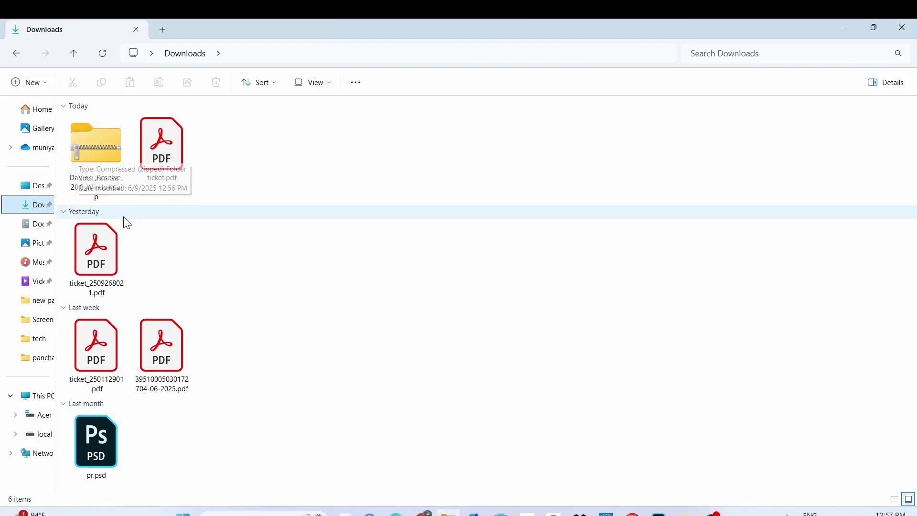
- Extract all contents of the DaVinci Resolve zip archive
right_click(85, 159)
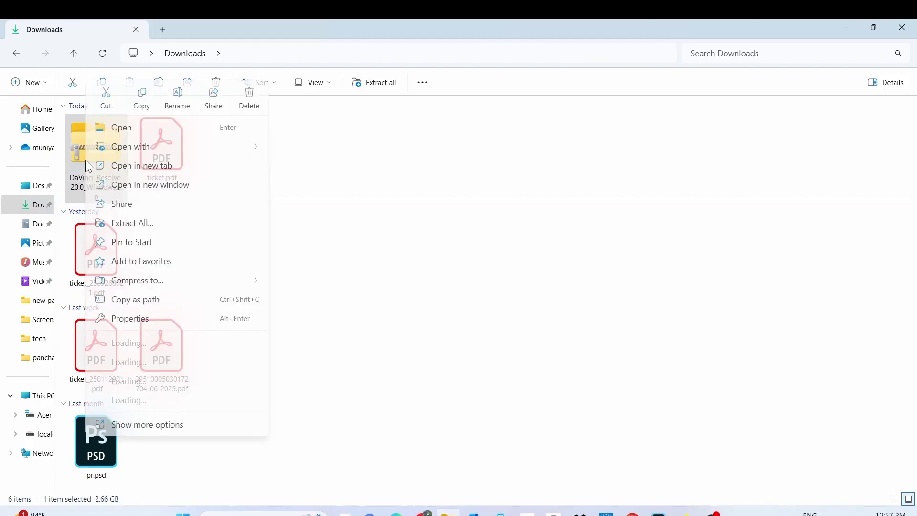
left_click(142, 224)
left_click(561, 390)
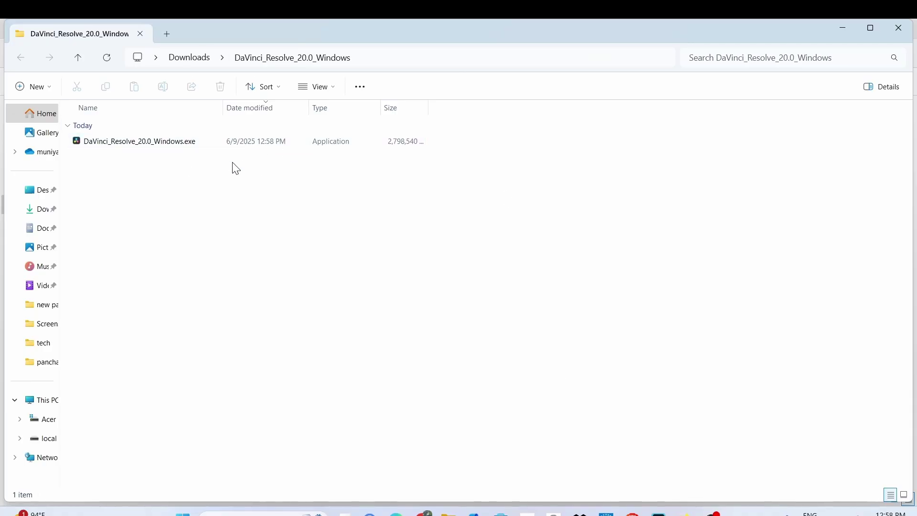
- Launch DaVinci_Resolve_20.0_Windows.exe and install the required components
right_click(170, 143)
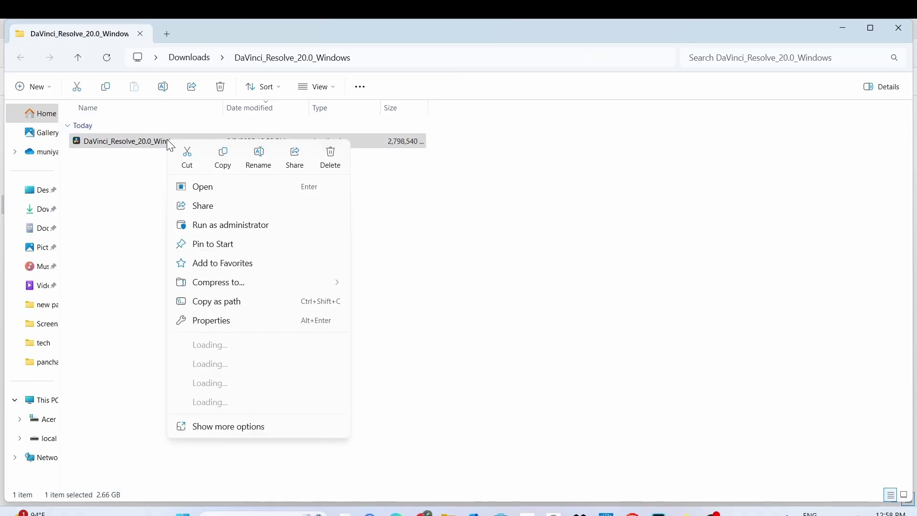
left_click(228, 187)
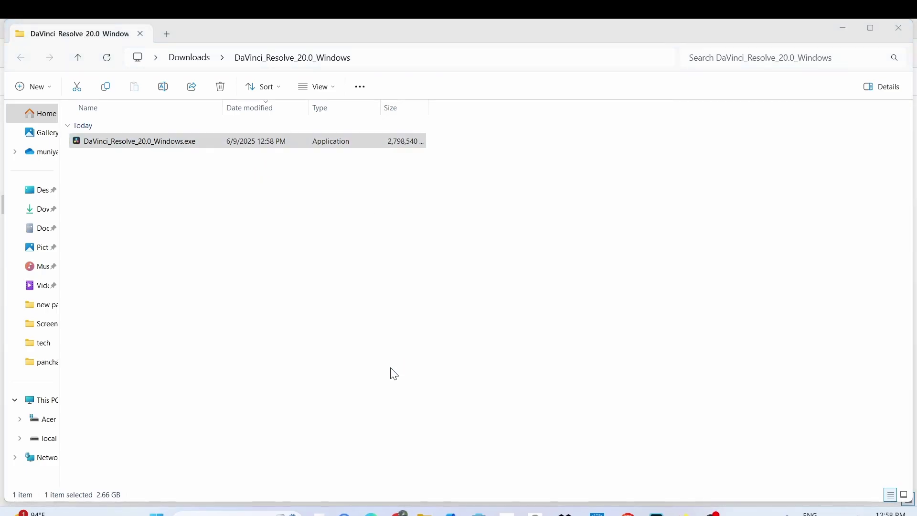
left_click(512, 334)
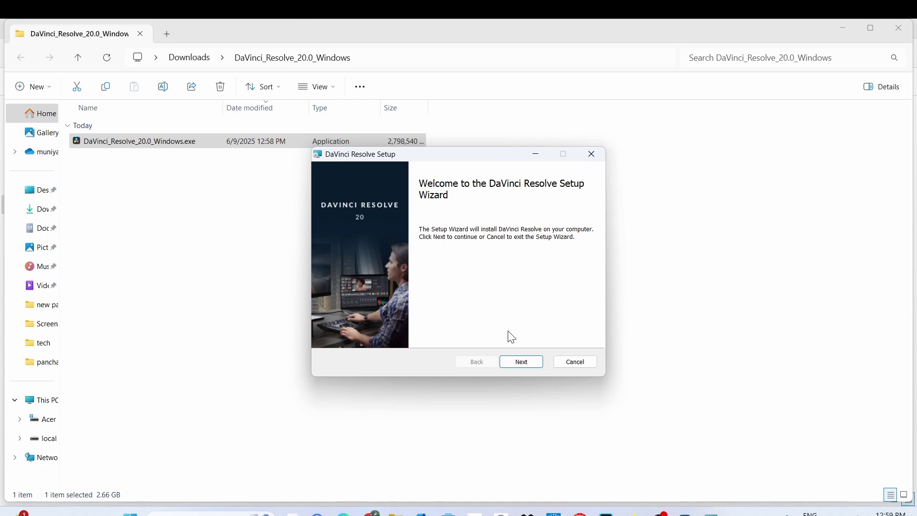
- Accept the license and install DaVinci Resolve 20 into C:\Program Files\Blackmagic Design\DaVinci Resolve\
left_click(528, 362)
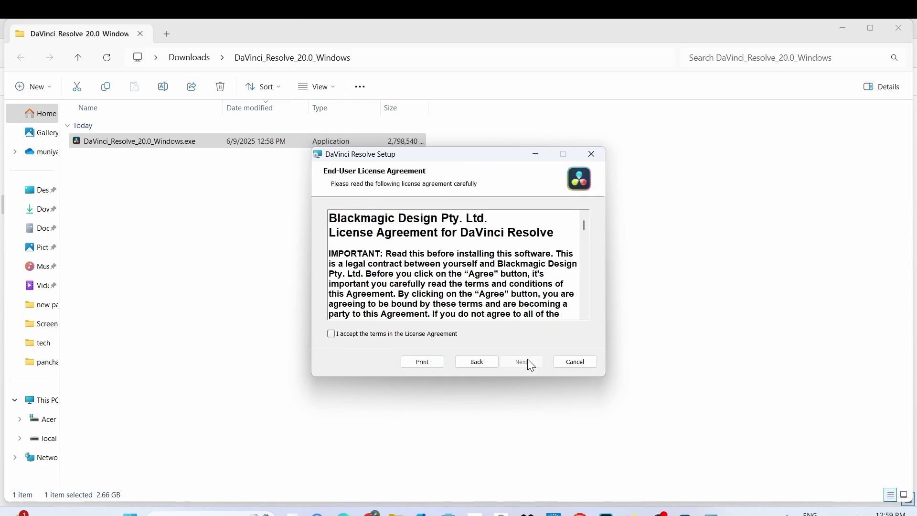
left_click(331, 335)
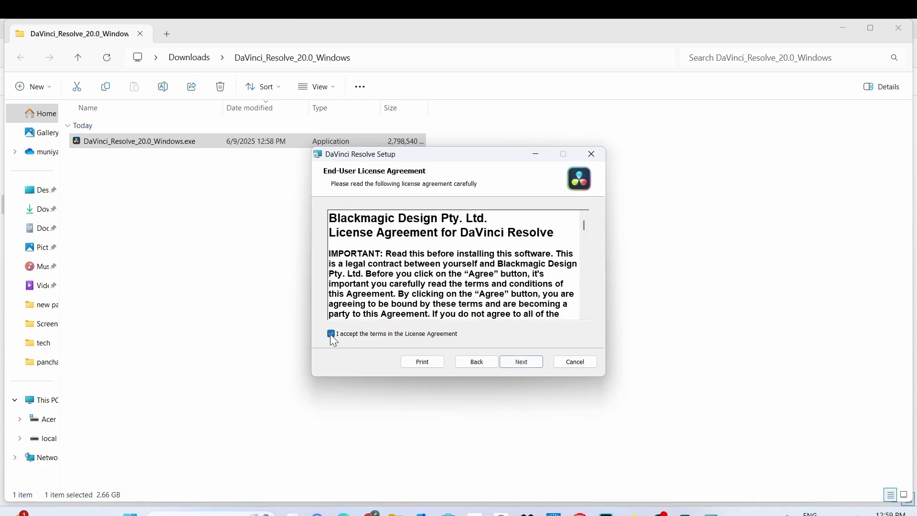
left_click(527, 363)
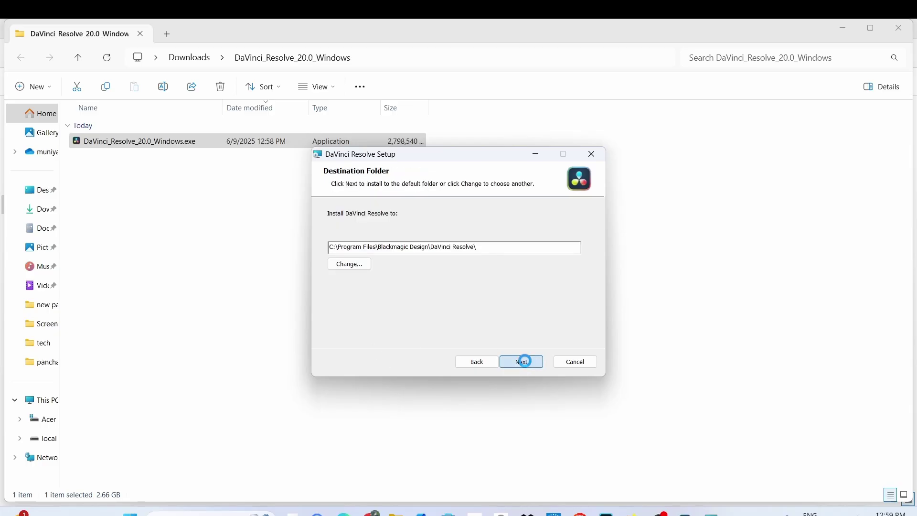
left_click(522, 361)
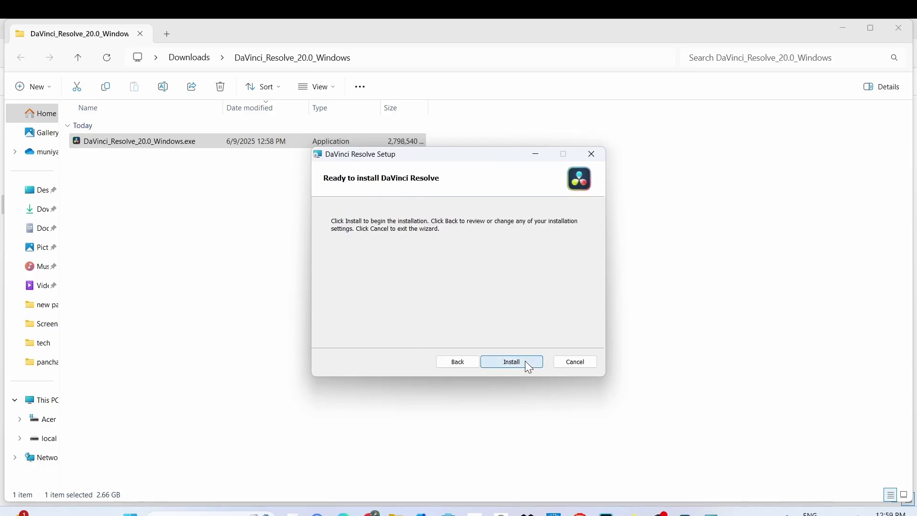
left_click(528, 366)
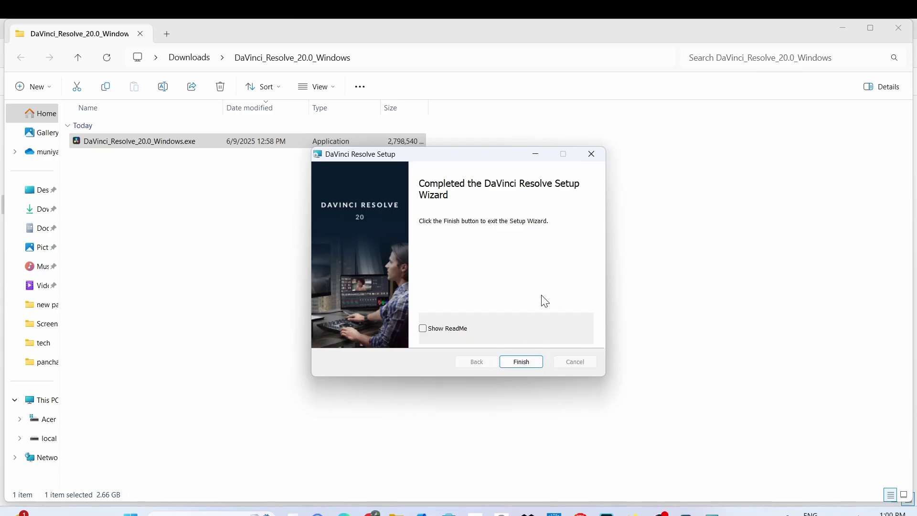
left_click(520, 361)
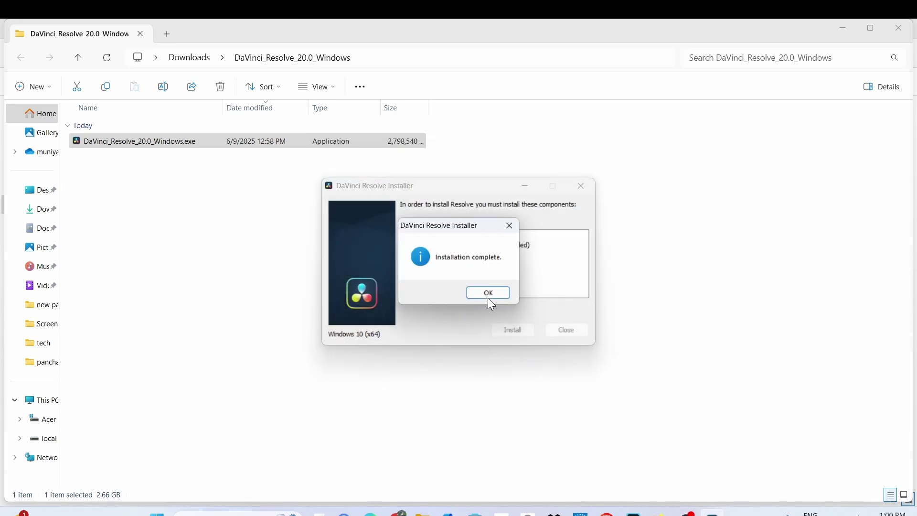
left_click(486, 294)
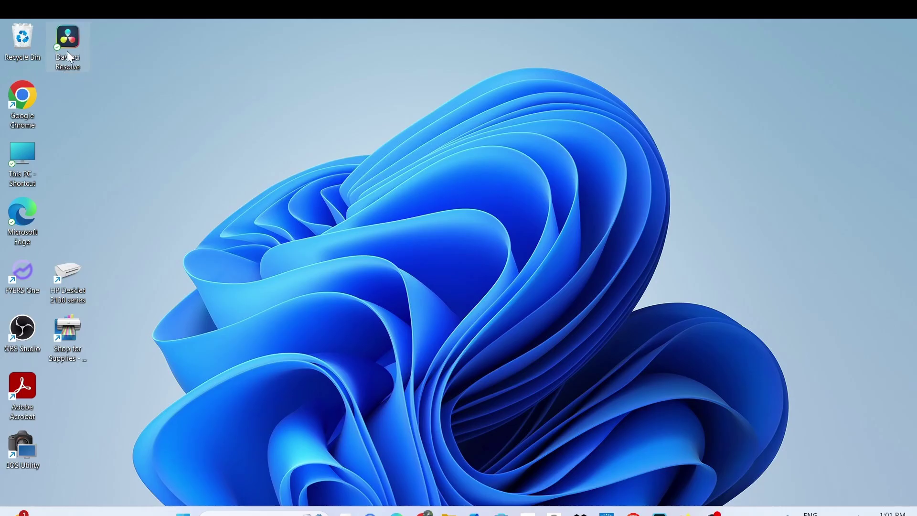
- Launch DaVinci Resolve from the desktop shortcut and pass the What's new and Start screens
right_click(68, 51)
left_click(90, 94)
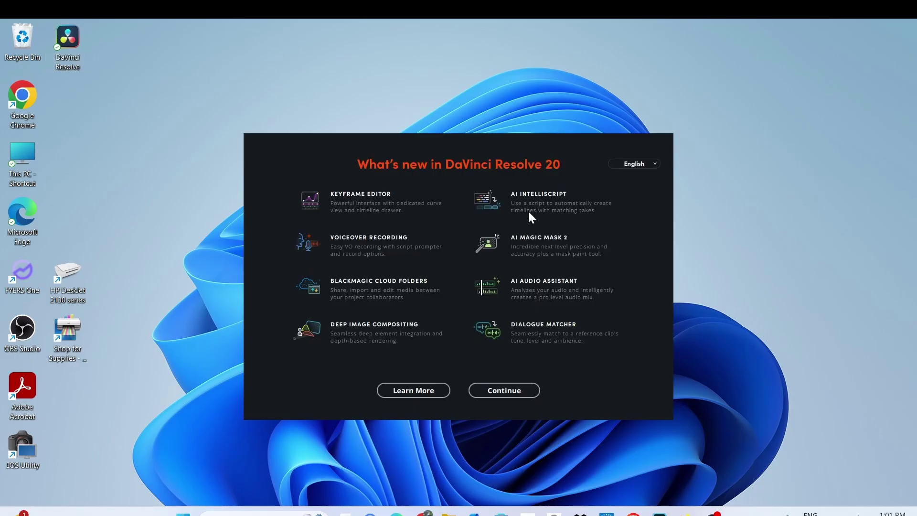
left_click(523, 390)
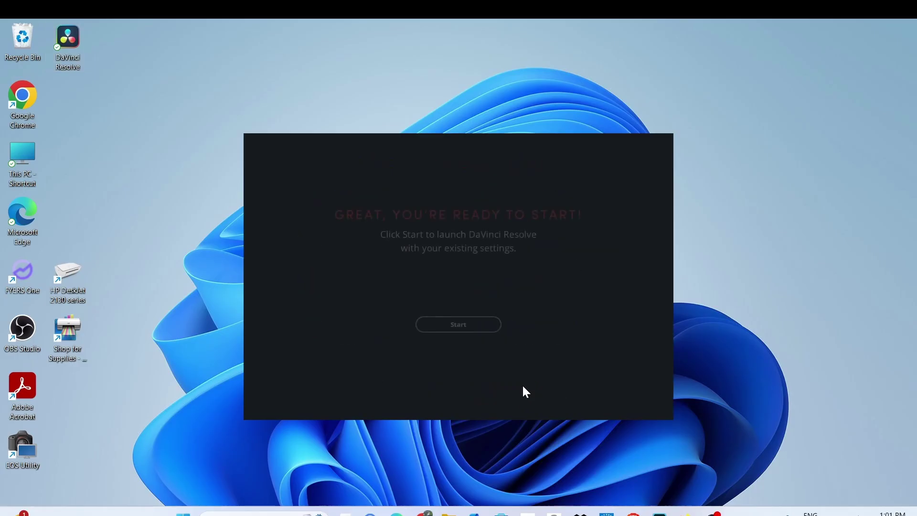
left_click(459, 326)
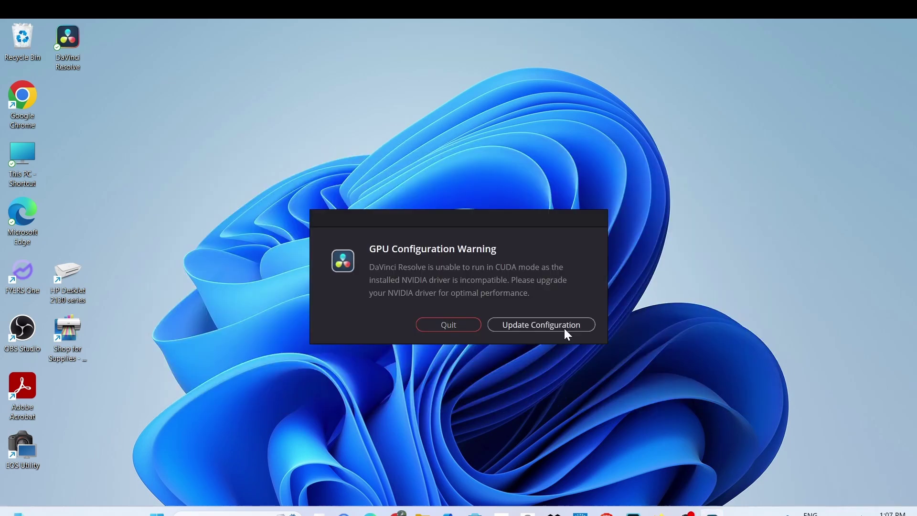
- Untick both Auto options under Memory and GPU, save, and relaunch DaVinci Resolve
left_click(561, 324)
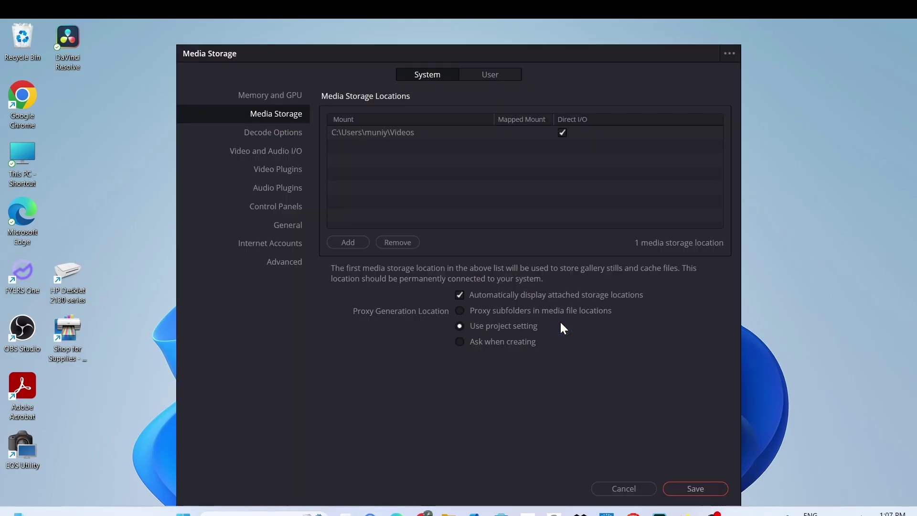
left_click(287, 98)
left_click(459, 201)
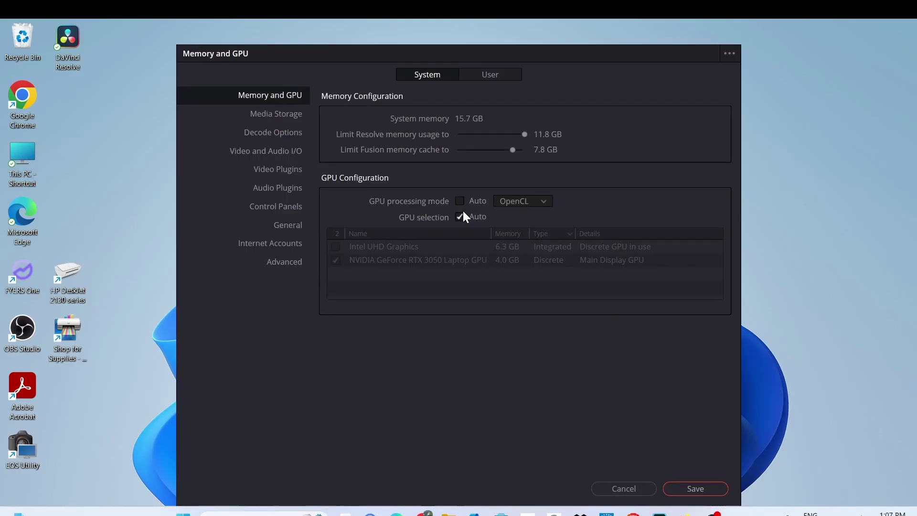
left_click(459, 216)
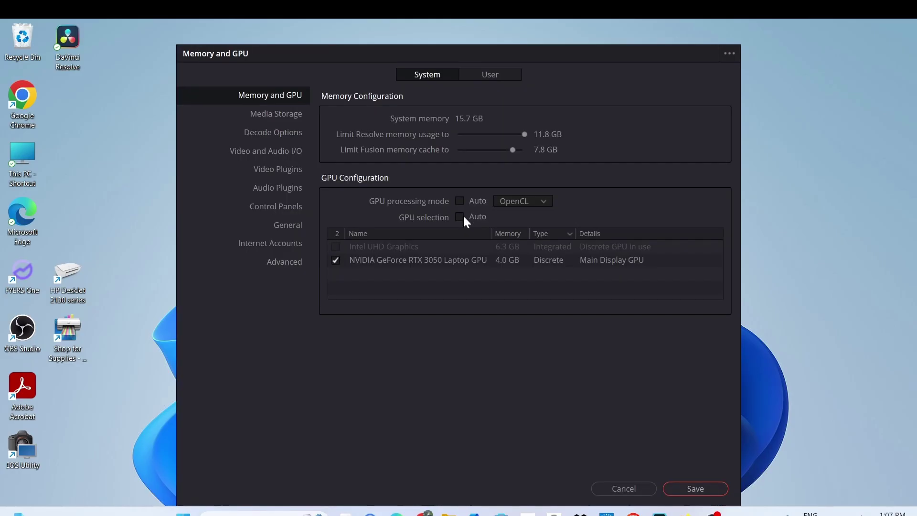
left_click(706, 491)
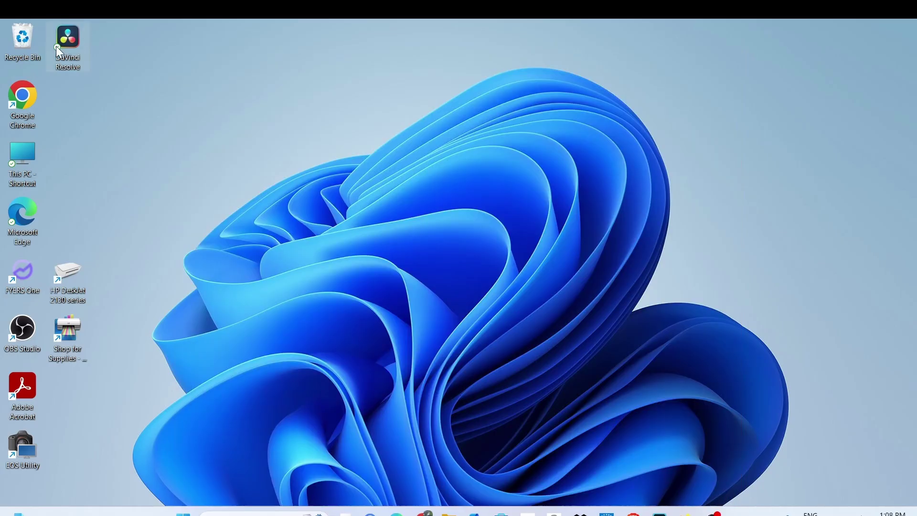
right_click(55, 46)
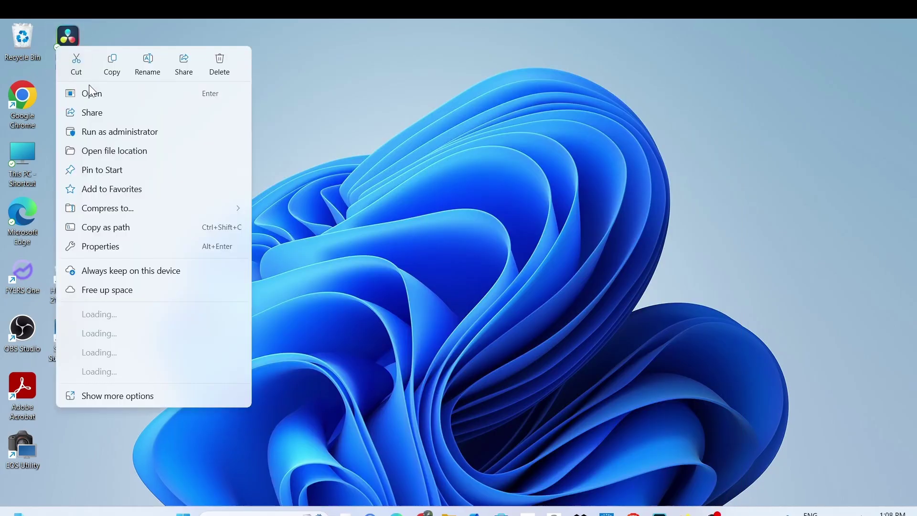
left_click(90, 92)
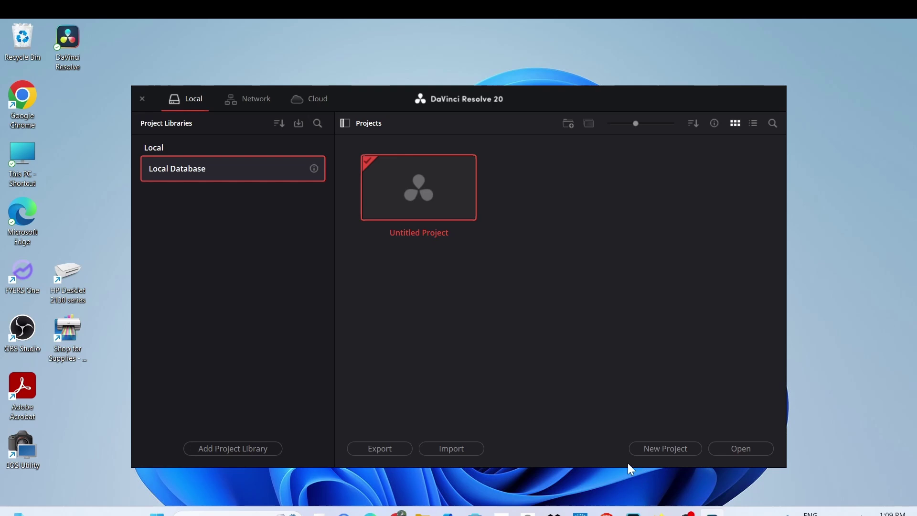
- Create a new project named 'a'
left_click(662, 451)
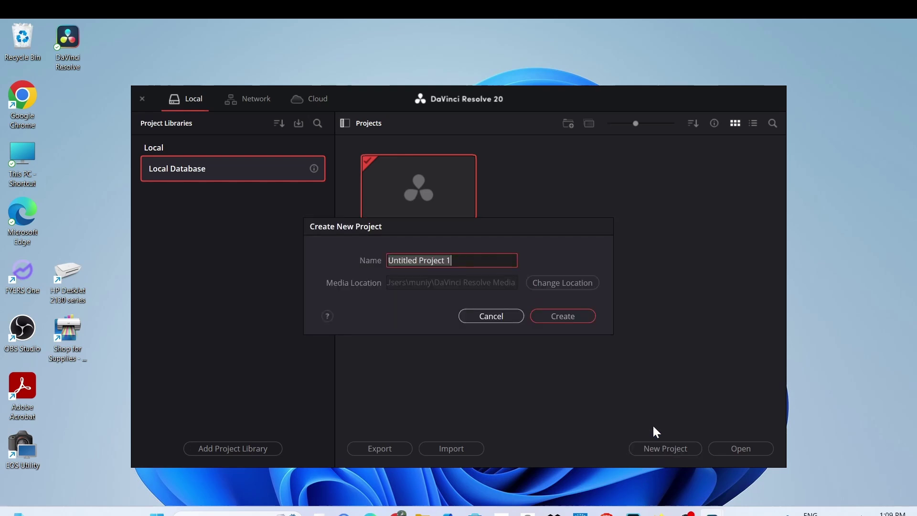
key("BackSpace")
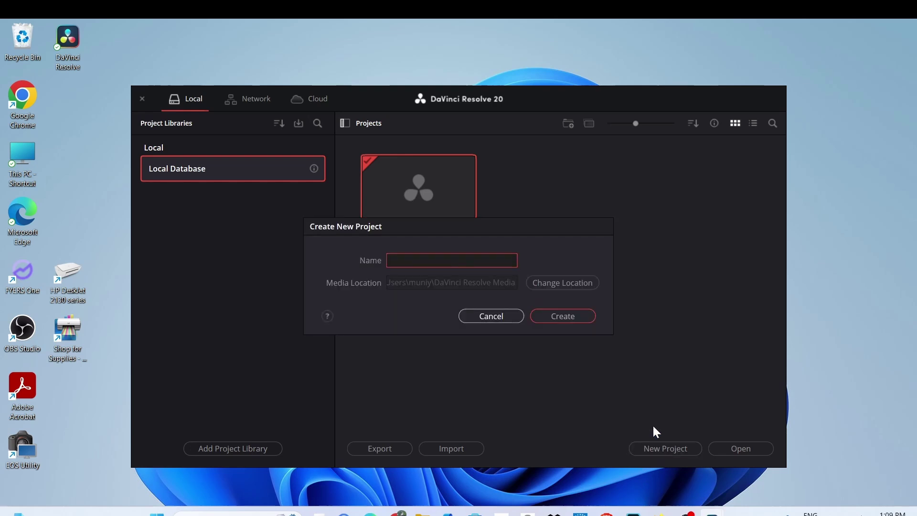
type("as")
key("BackSpace")
left_click(549, 316)
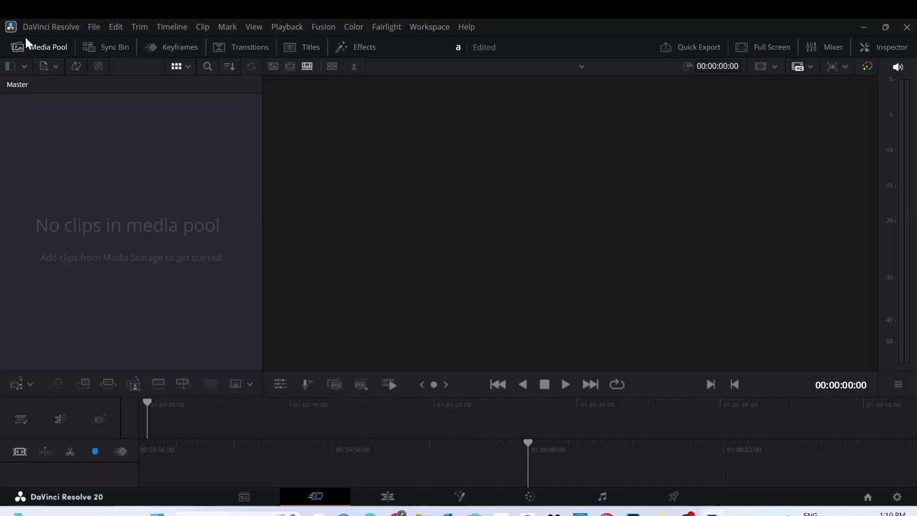